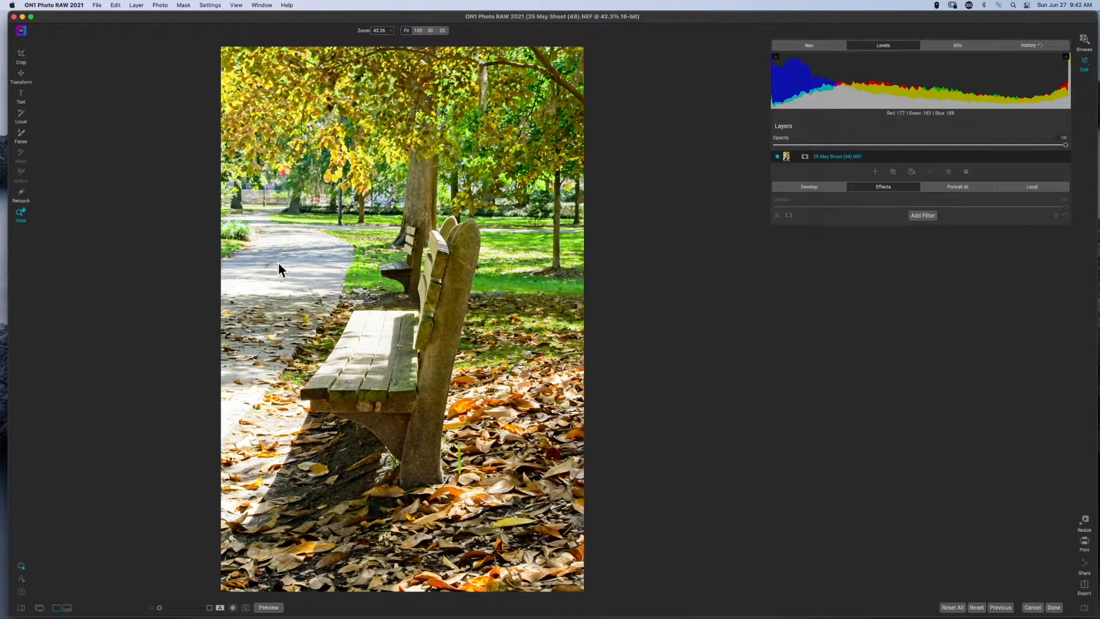
Inspect the path, bench and fallen leaves at full size and add a Color Adjustment filter to the photo.
click(311, 259)
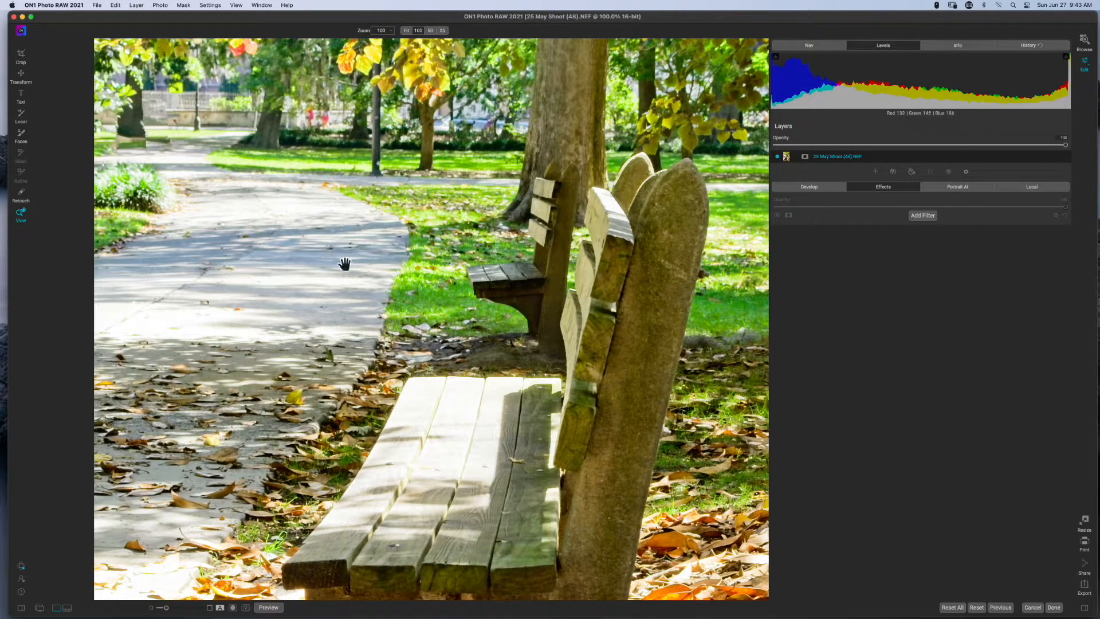
click(434, 296)
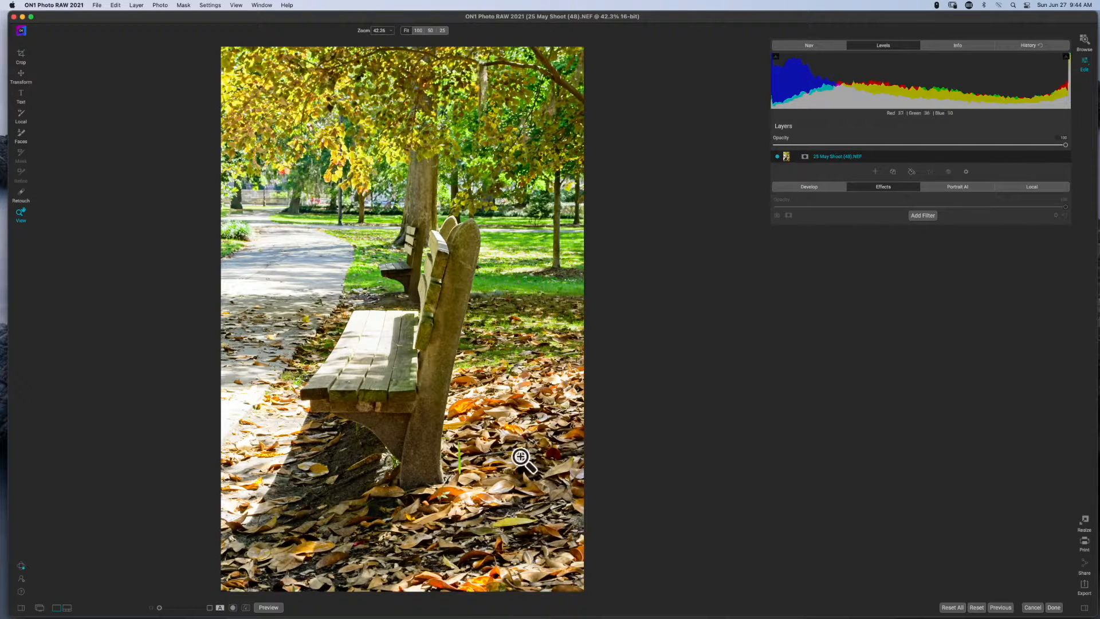
click(499, 418)
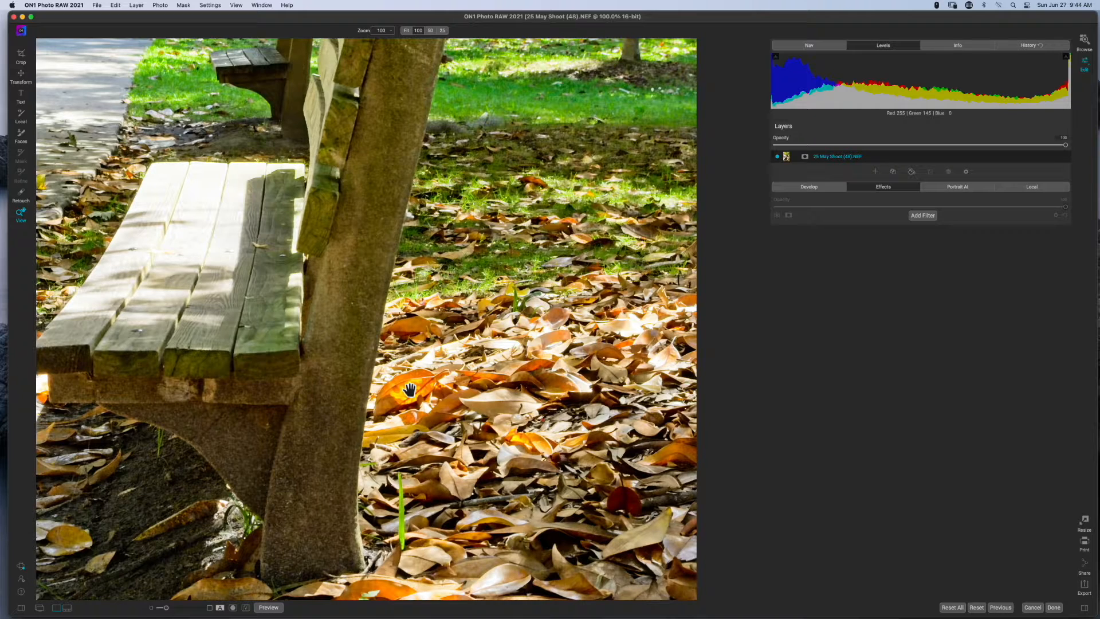
click(410, 389)
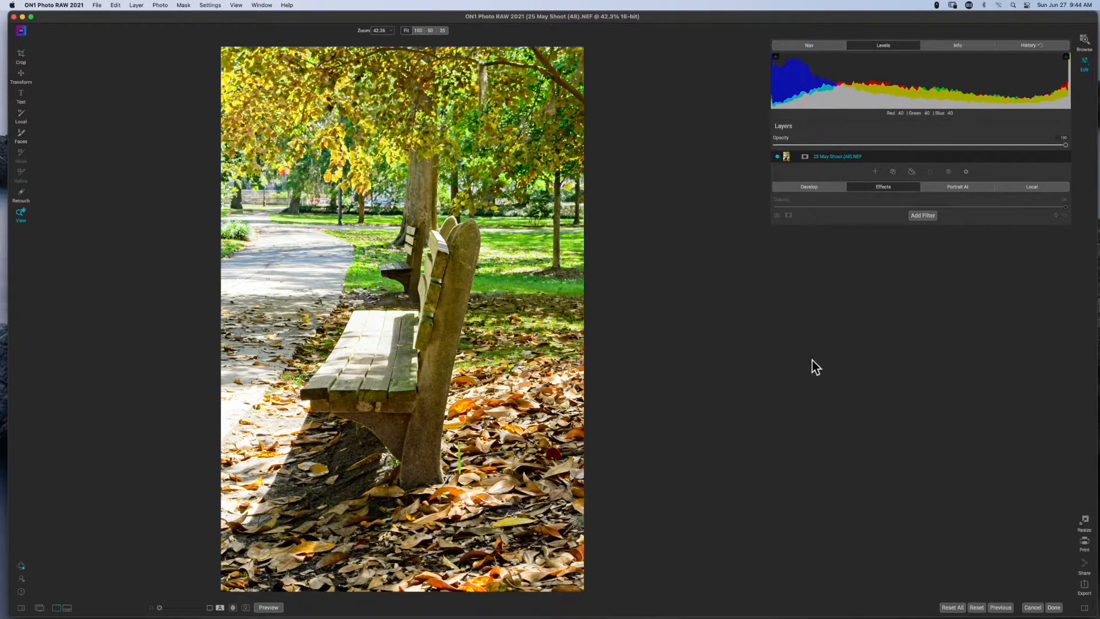
click(917, 218)
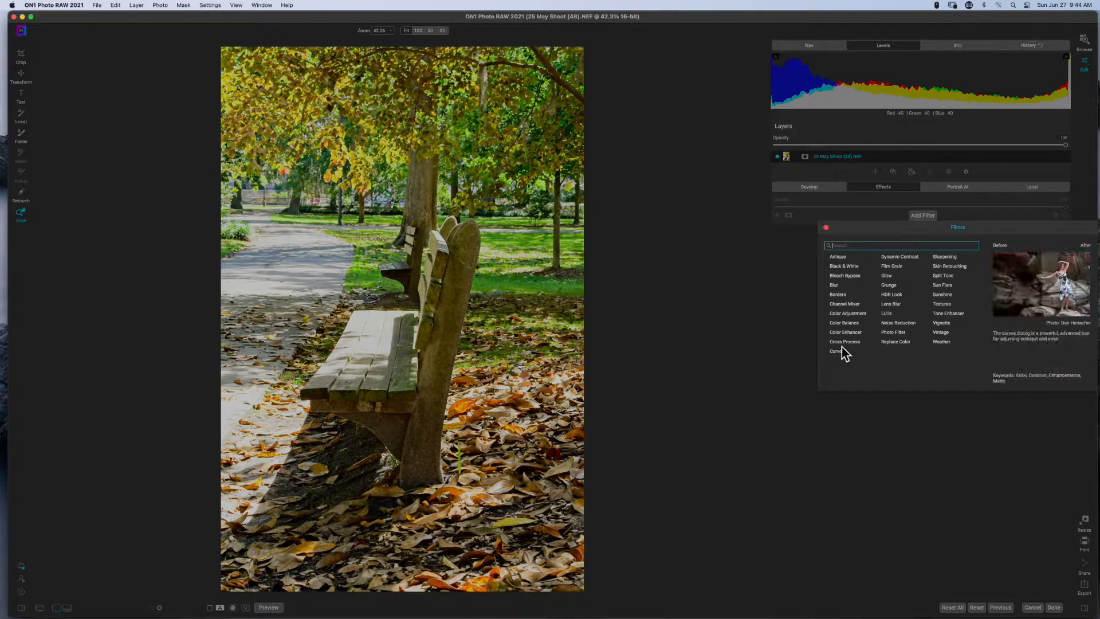
click(854, 314)
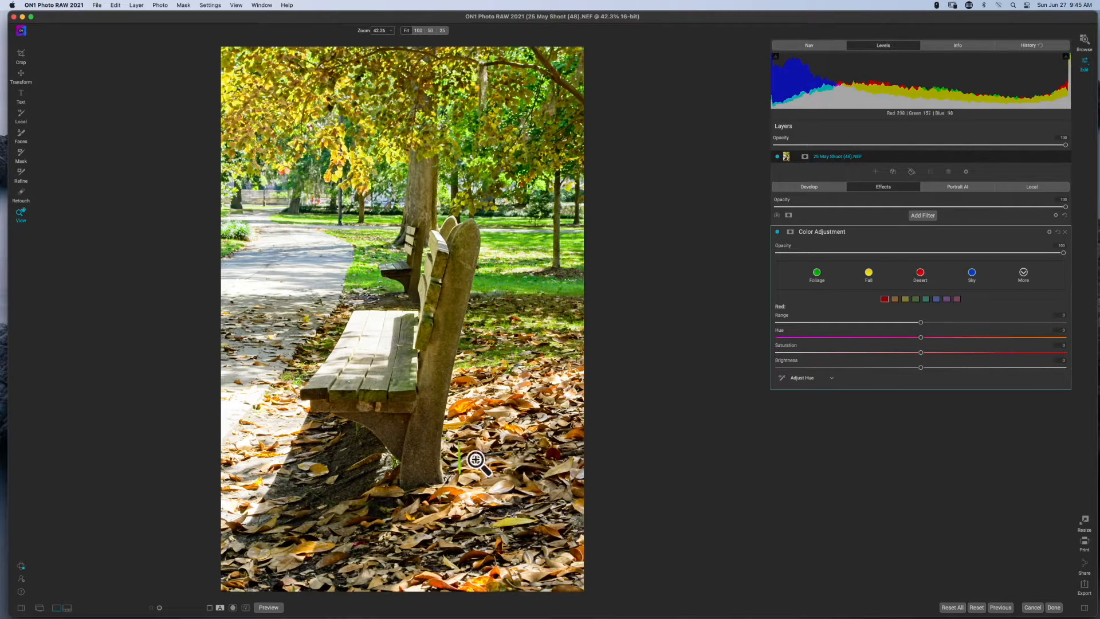
Switch the Color Adjustment filter's targeted adjustment mode from hue to Adjust Saturation.
click(782, 378)
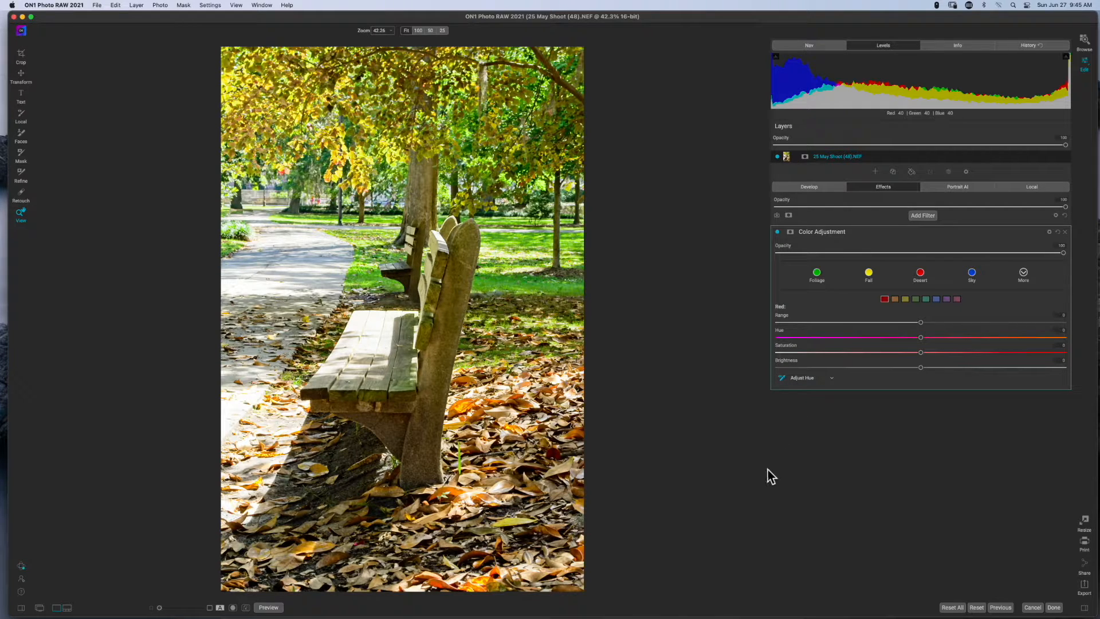
click(831, 378)
click(821, 393)
Boost the orange saturation by sampling the fallen leaves, and pull it back to a moderate level.
click(781, 378)
drag(462, 408, 559, 404)
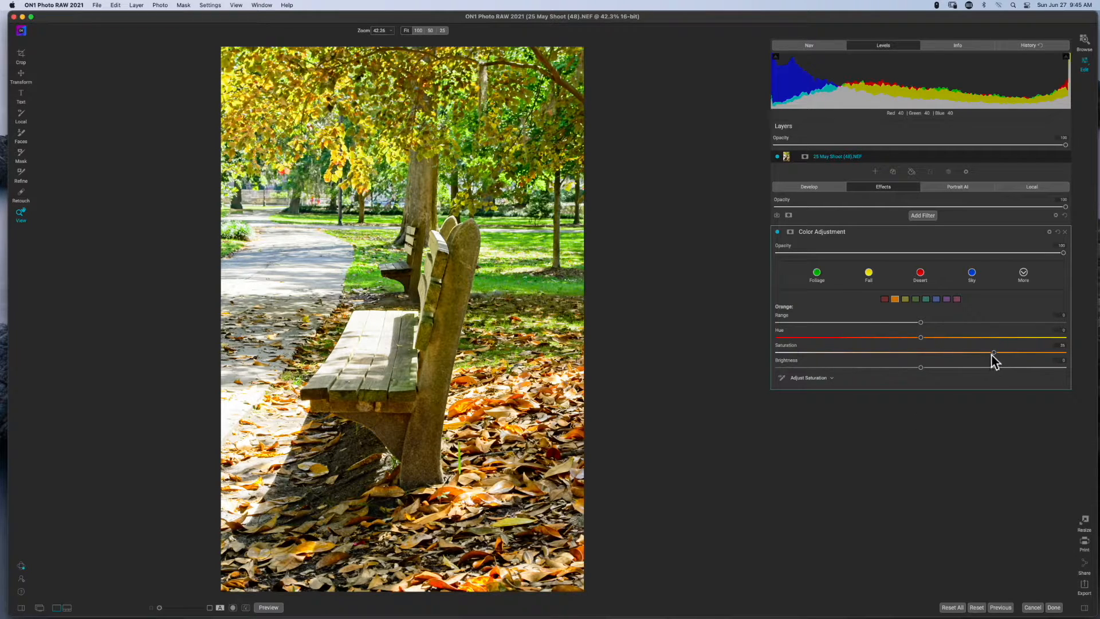
drag(993, 353, 964, 356)
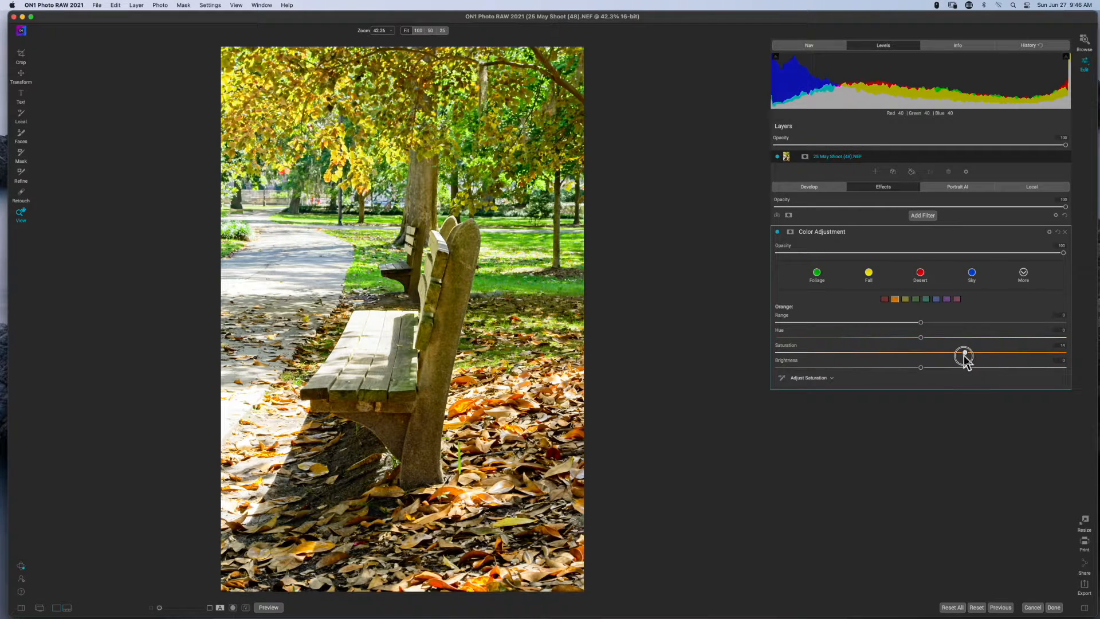
Lower the brightness of the orange tones and slightly narrow the orange color range.
click(920, 367)
drag(920, 368, 865, 379)
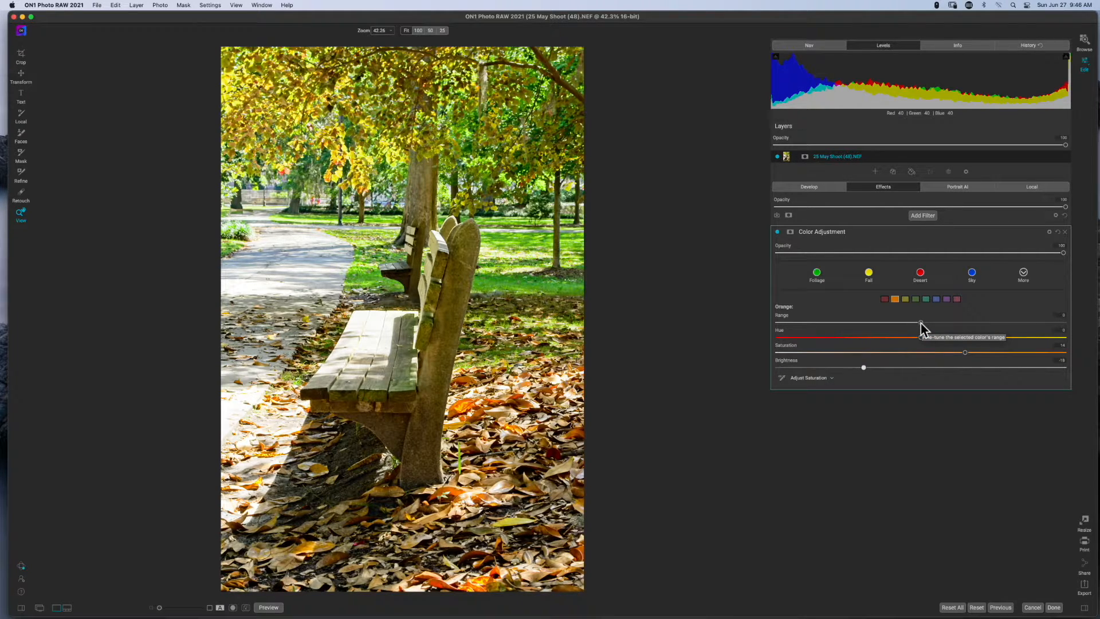
mouse_move(920, 323)
mouse_down()
mouse_move(829, 332)
mouse_move(972, 336)
mouse_move(829, 335)
mouse_move(935, 330)
mouse_move(877, 333)
mouse_move(903, 334)
mouse_up()
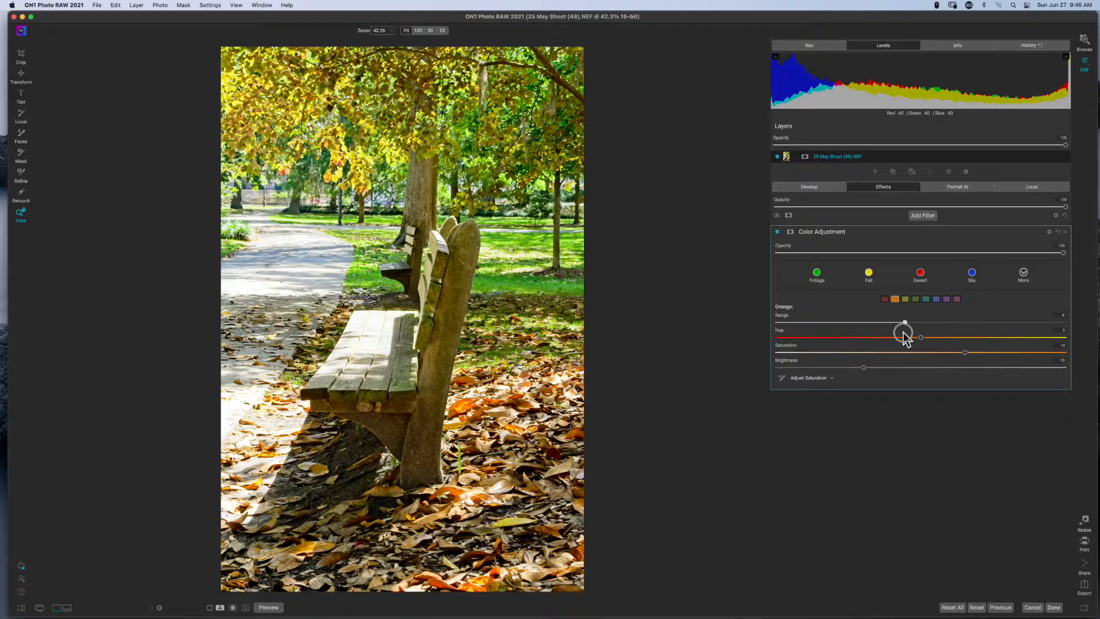
Reduce the yellow saturation by sampling the grass beside the path with the targeted adjustment tool.
click(782, 378)
drag(363, 278, 176, 280)
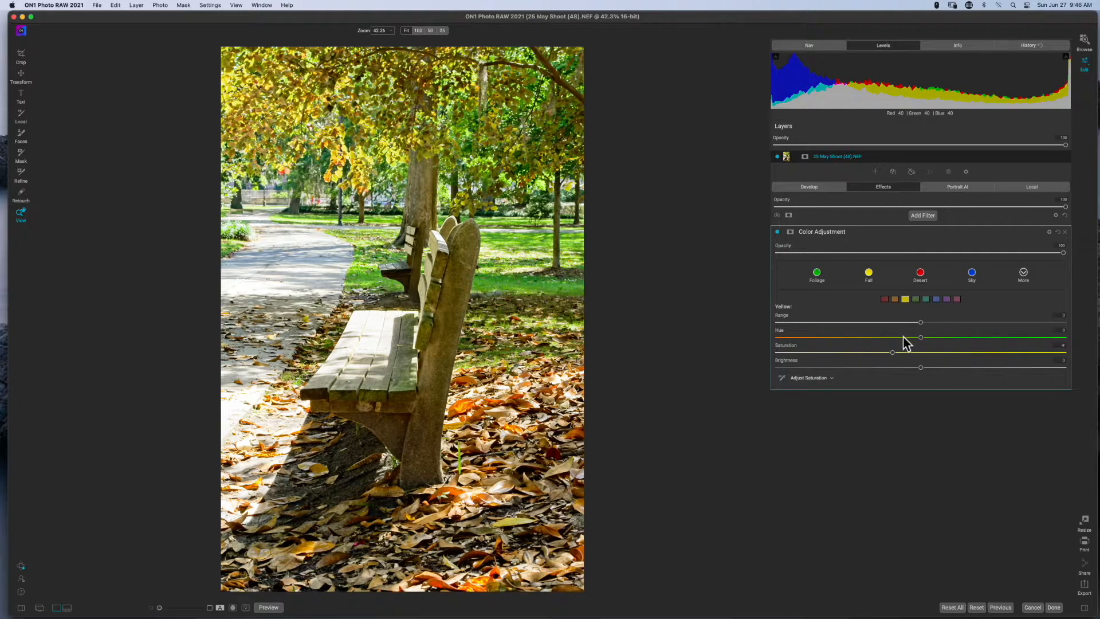
click(368, 274)
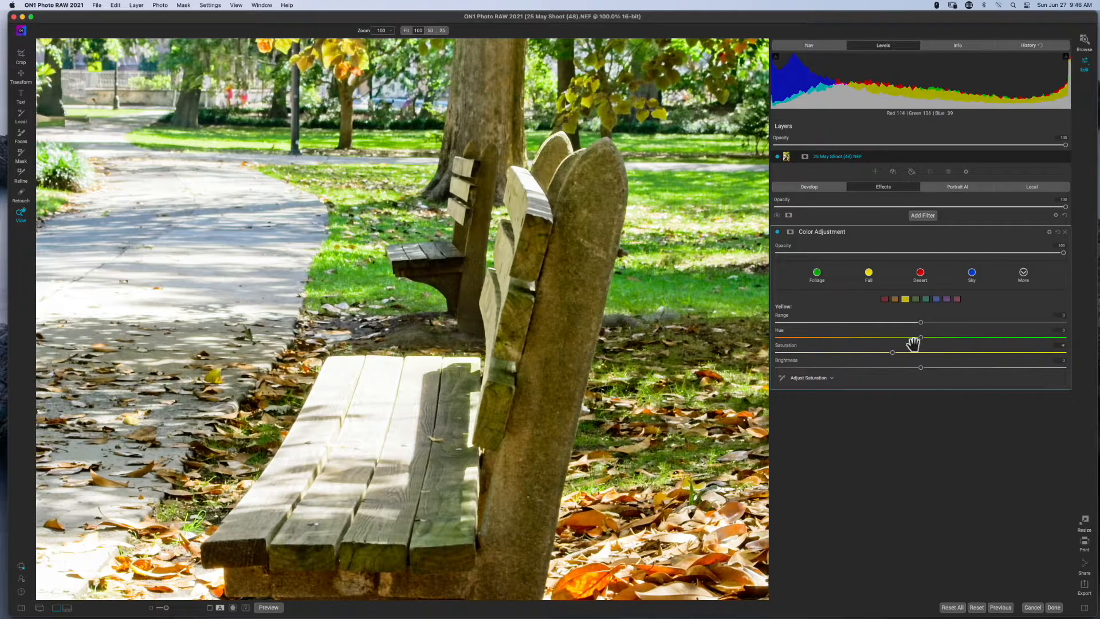
click(780, 378)
drag(355, 274, 356, 274)
drag(355, 274, 206, 286)
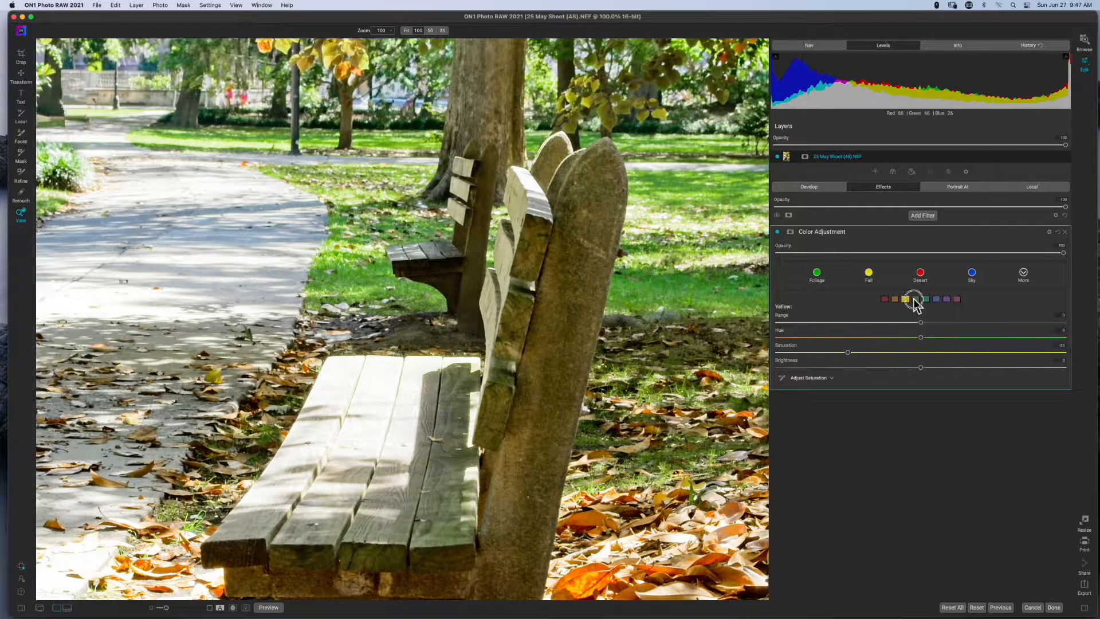
Lower the saturation of the green tones and reset all color changes in the Color Adjustment filter.
click(915, 299)
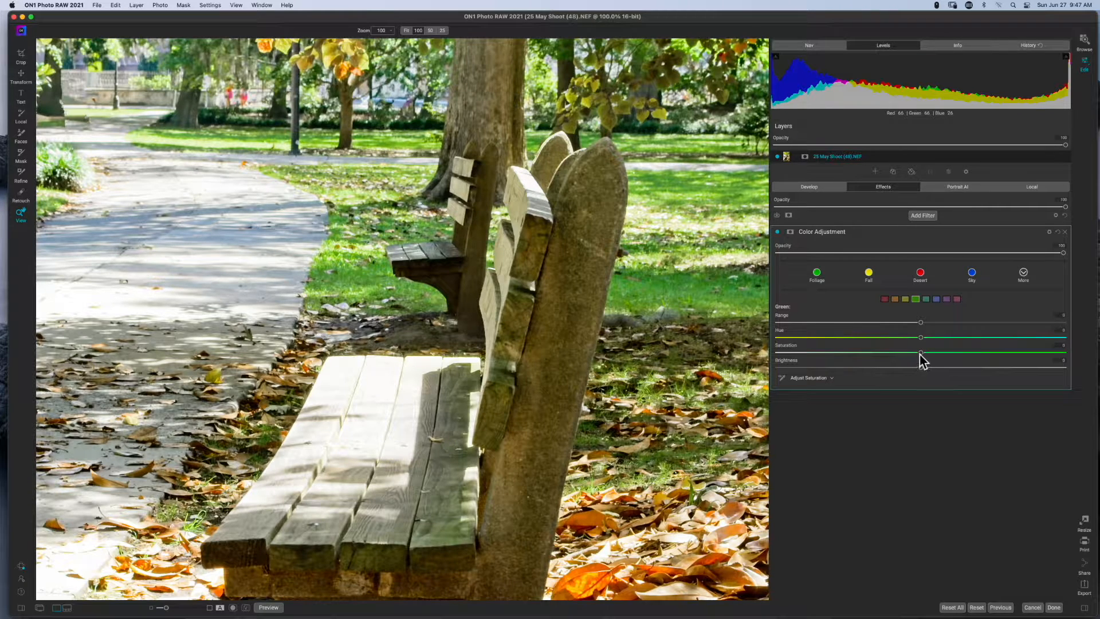
drag(921, 351, 844, 364)
drag(844, 365, 838, 362)
click(367, 270)
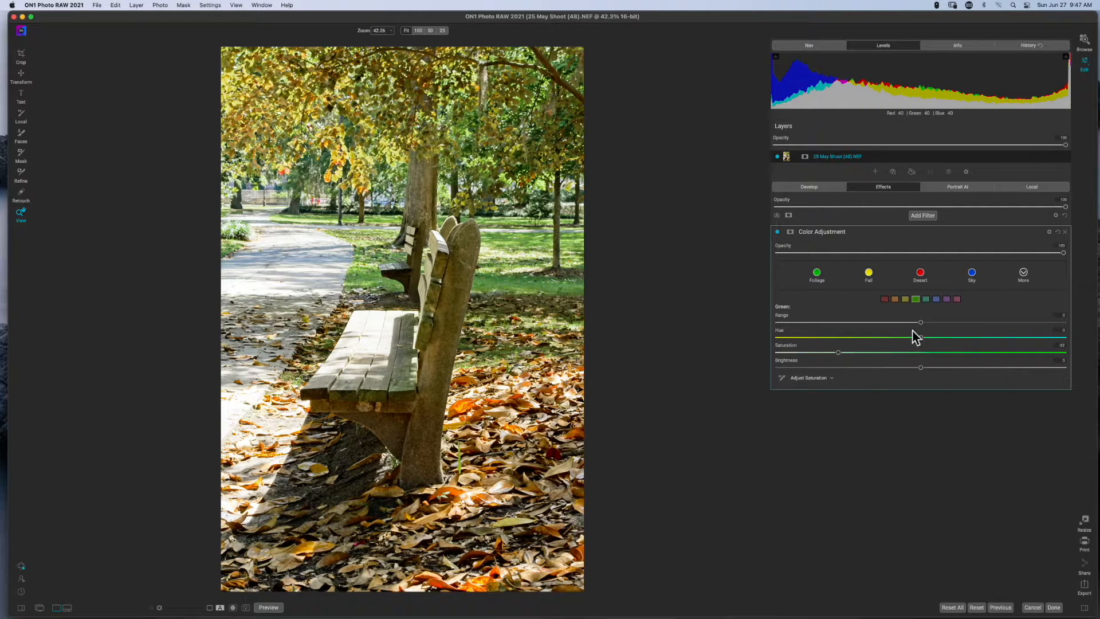
click(1057, 231)
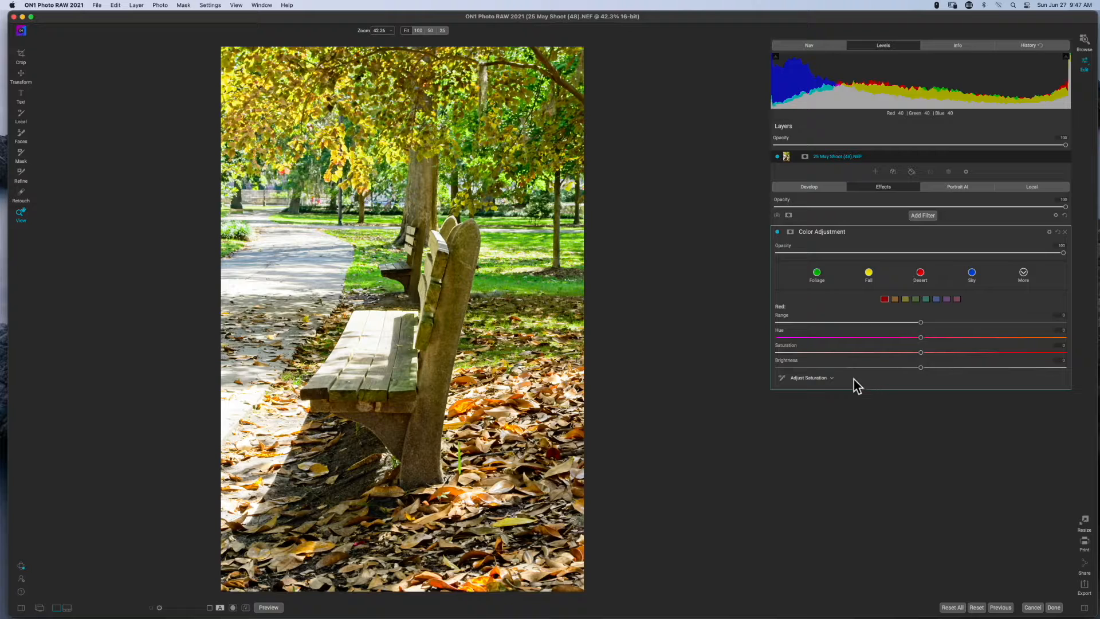
Raise the orange saturation strongly by sampling the fallen leaves with the targeted adjustment tool.
click(782, 378)
click(467, 406)
drag(467, 406, 604, 410)
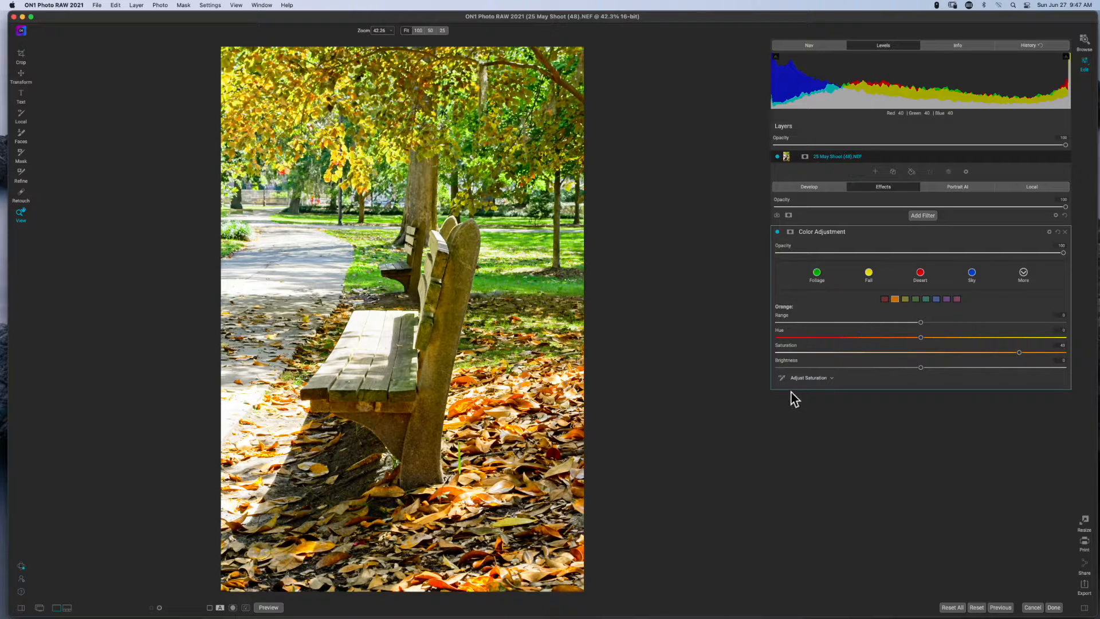
Raise the yellow saturation moderately, sampling the tree foliage near the trunk and fine-tuning the amount.
click(782, 379)
mouse_move(338, 180)
mouse_down()
mouse_move(401, 176)
mouse_move(329, 181)
mouse_up()
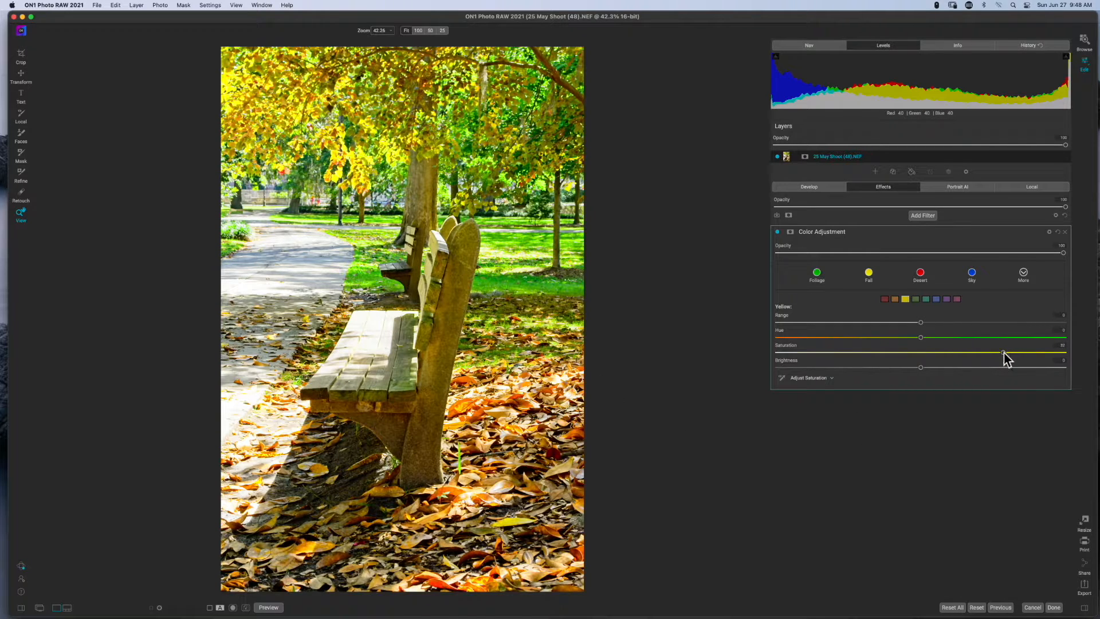
drag(1004, 352, 977, 358)
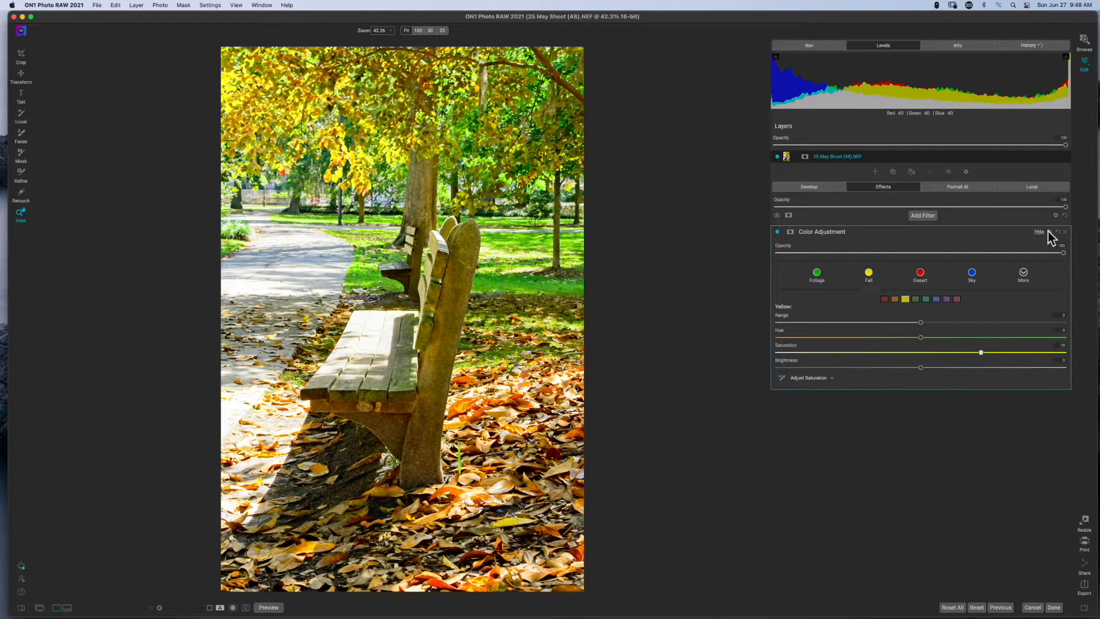
Collapse the Color Adjustment filter and add a Color Enhancer filter.
click(911, 232)
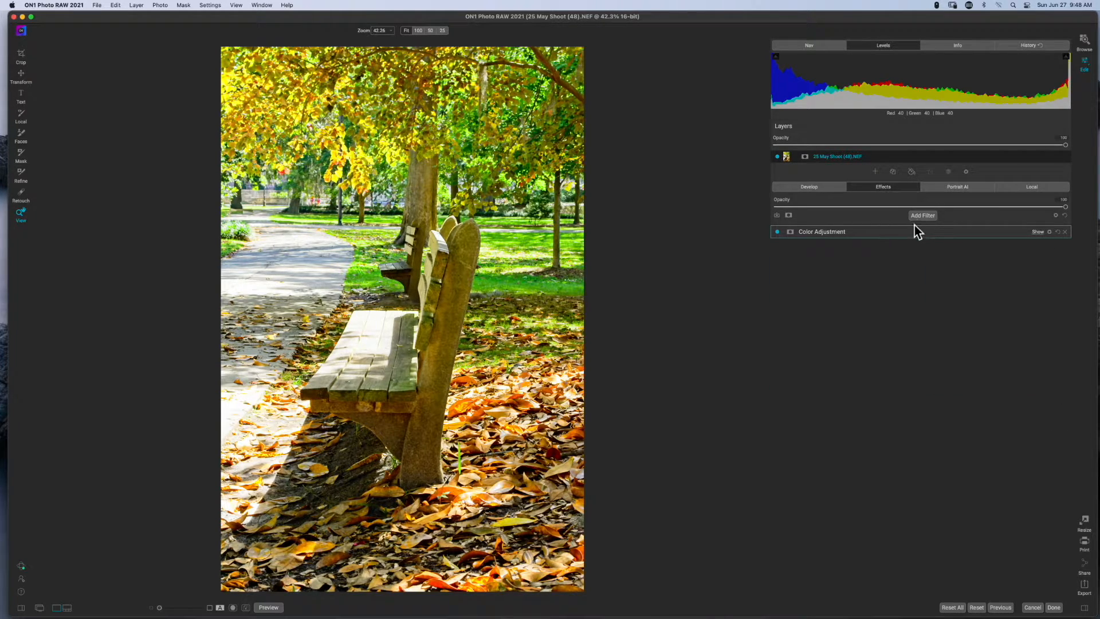
click(918, 217)
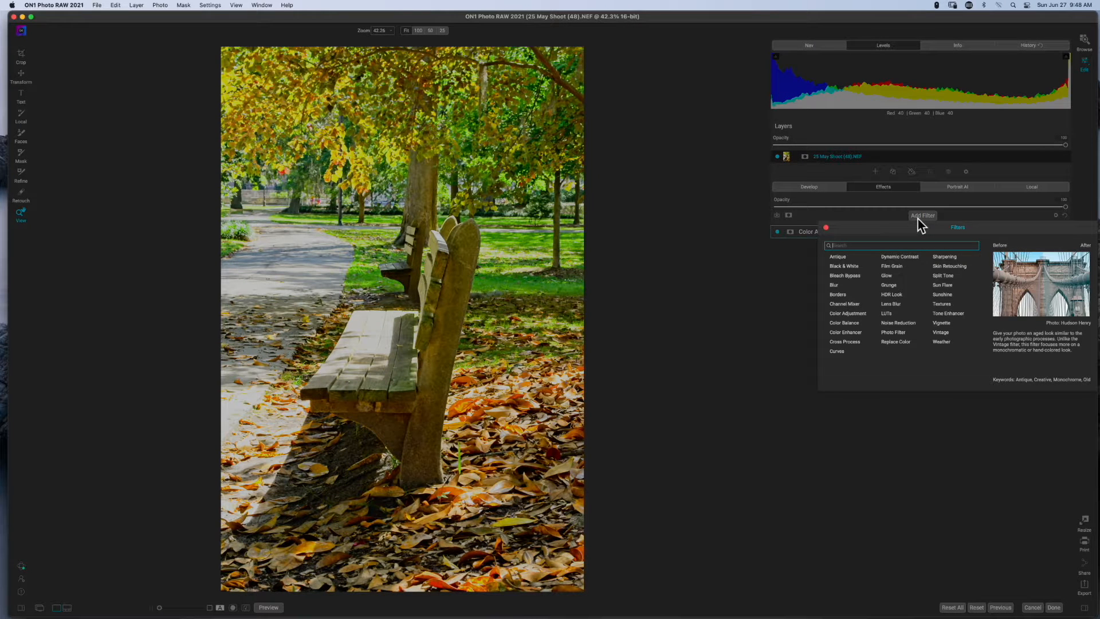
click(850, 335)
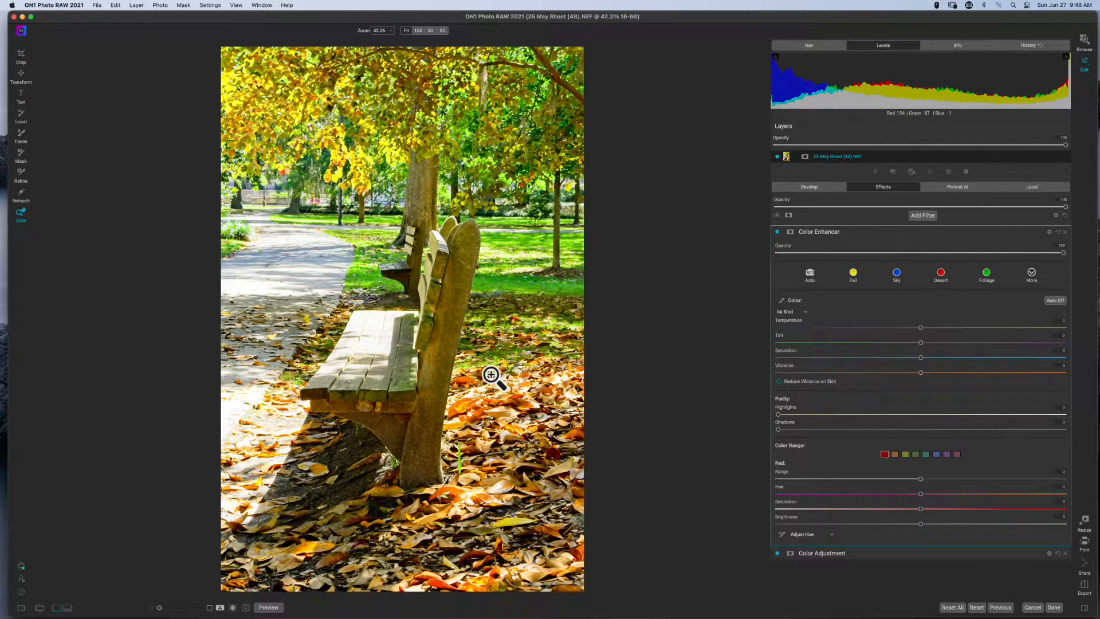
Cool the photo by lowering the Color Enhancer's temperature well below zero.
click(1054, 301)
drag(921, 329, 888, 328)
double_click(778, 335)
drag(889, 328, 853, 332)
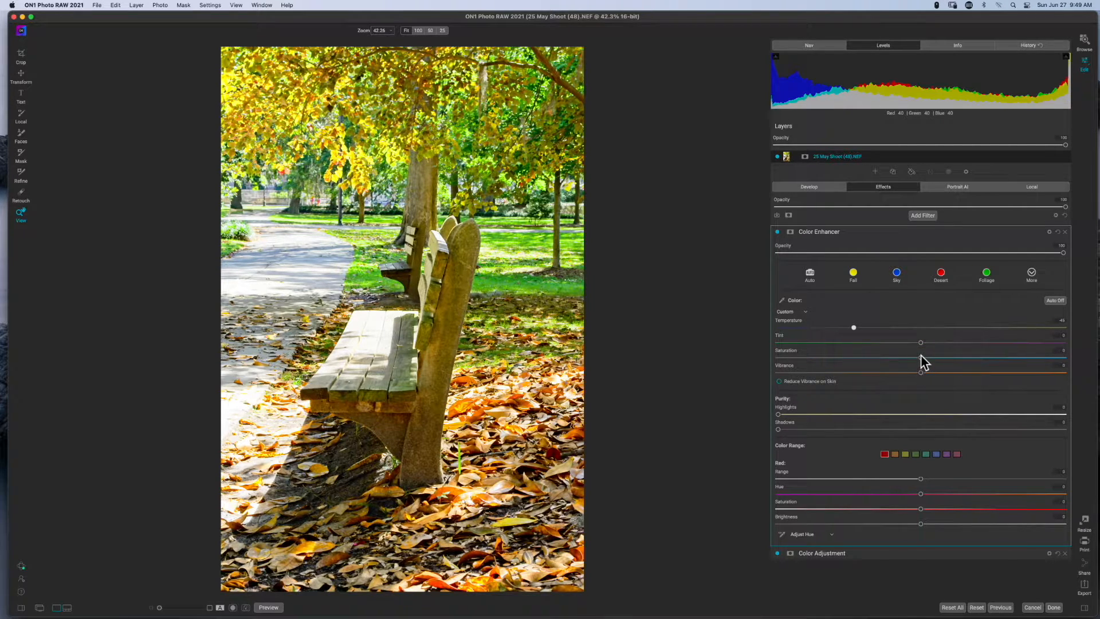
Slightly raise the Color Enhancer's overall saturation and raise its vibrance a little more.
mouse_move(920, 357)
mouse_down()
mouse_move(727, 373)
mouse_move(1056, 368)
mouse_move(931, 365)
mouse_up()
drag(920, 373, 931, 373)
drag(929, 358, 936, 358)
mouse_move(930, 373)
mouse_down()
mouse_move(986, 376)
mouse_move(948, 379)
mouse_up()
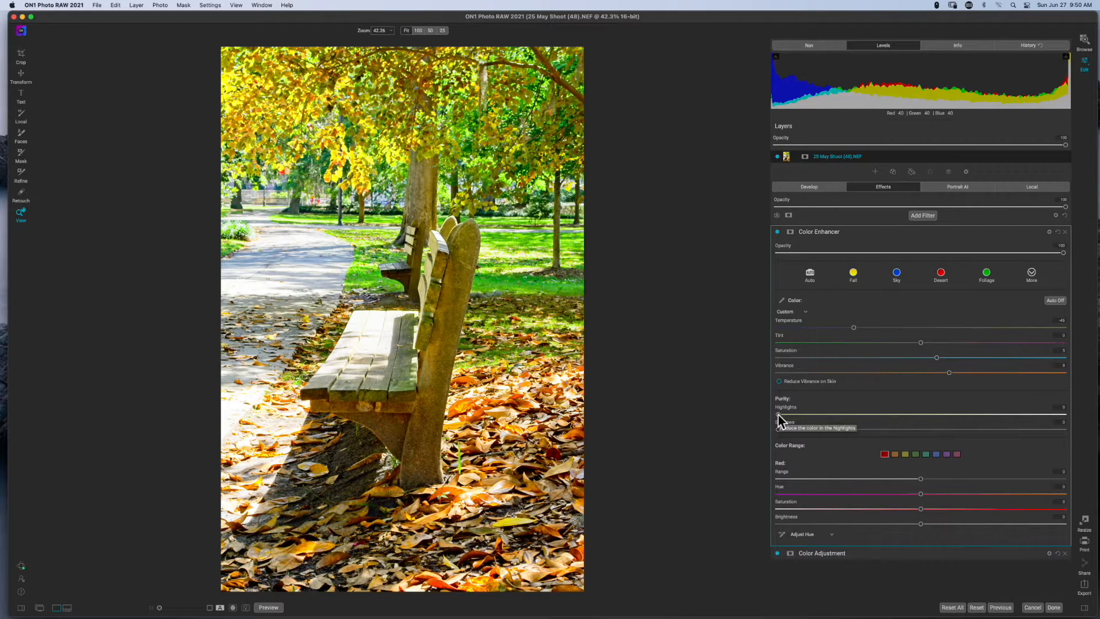
Raise the Color Enhancer's highlights purity past the midpoint and its shadows purity even higher to remove color casts.
drag(778, 414, 910, 422)
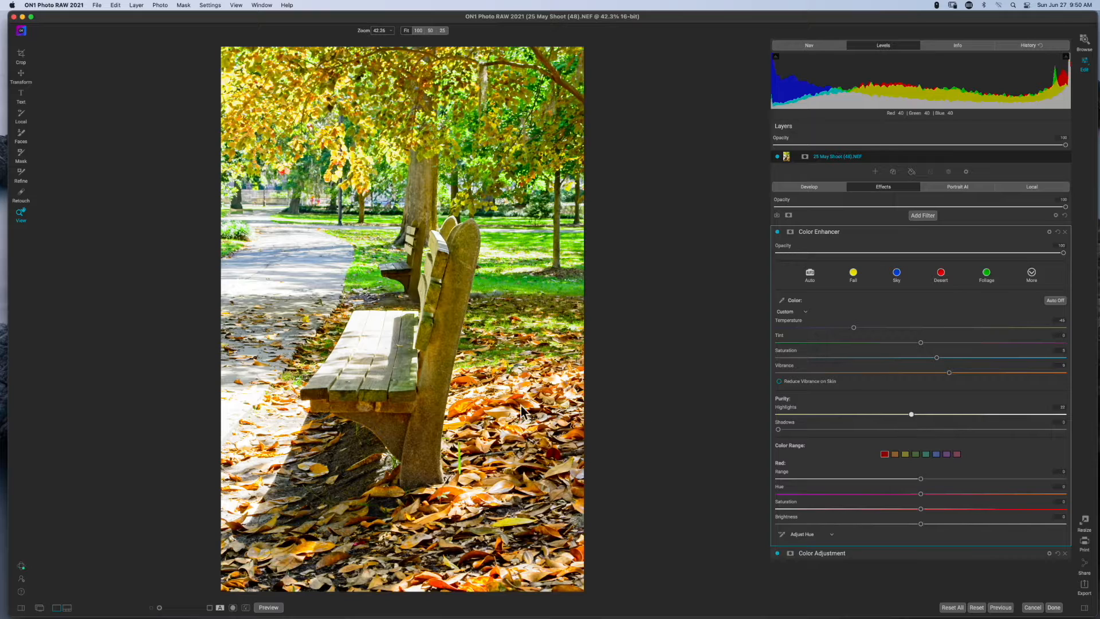
click(376, 335)
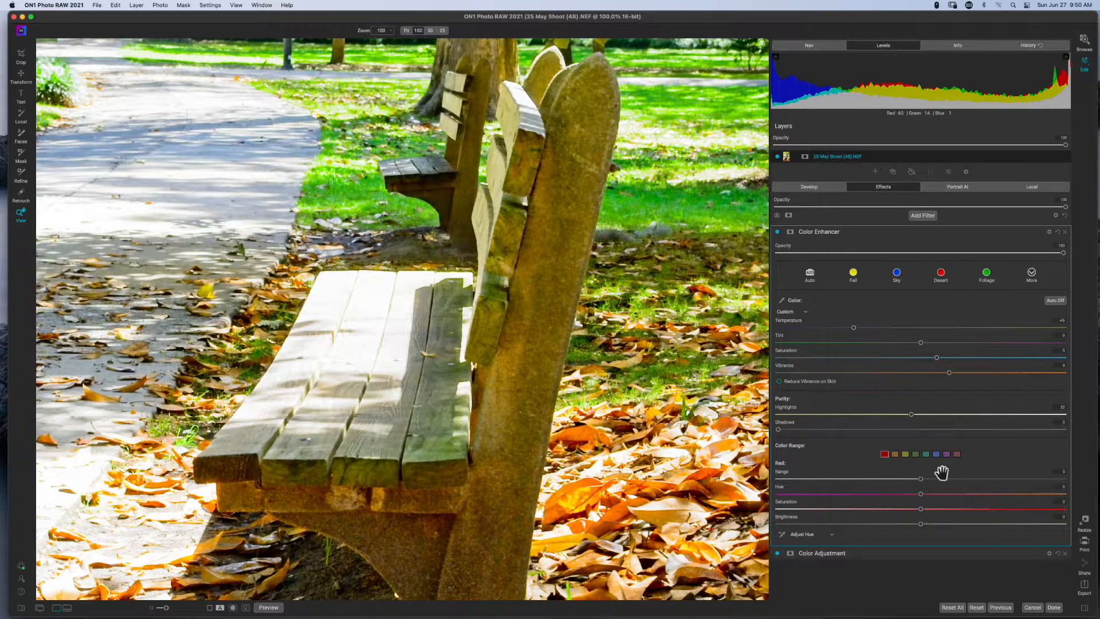
drag(911, 414, 735, 425)
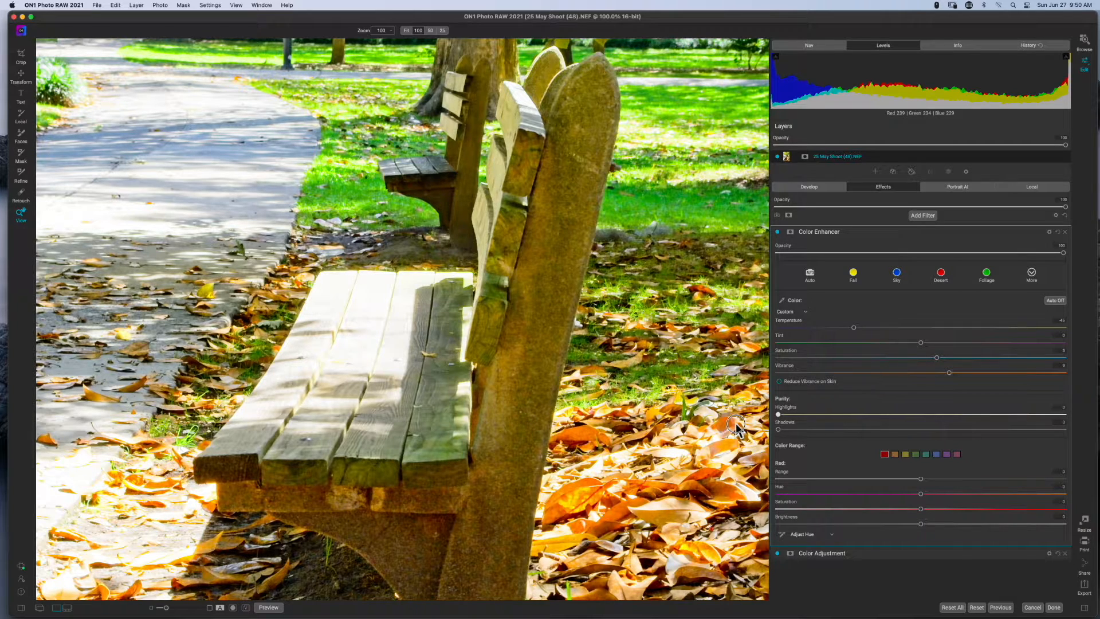
drag(735, 425, 950, 420)
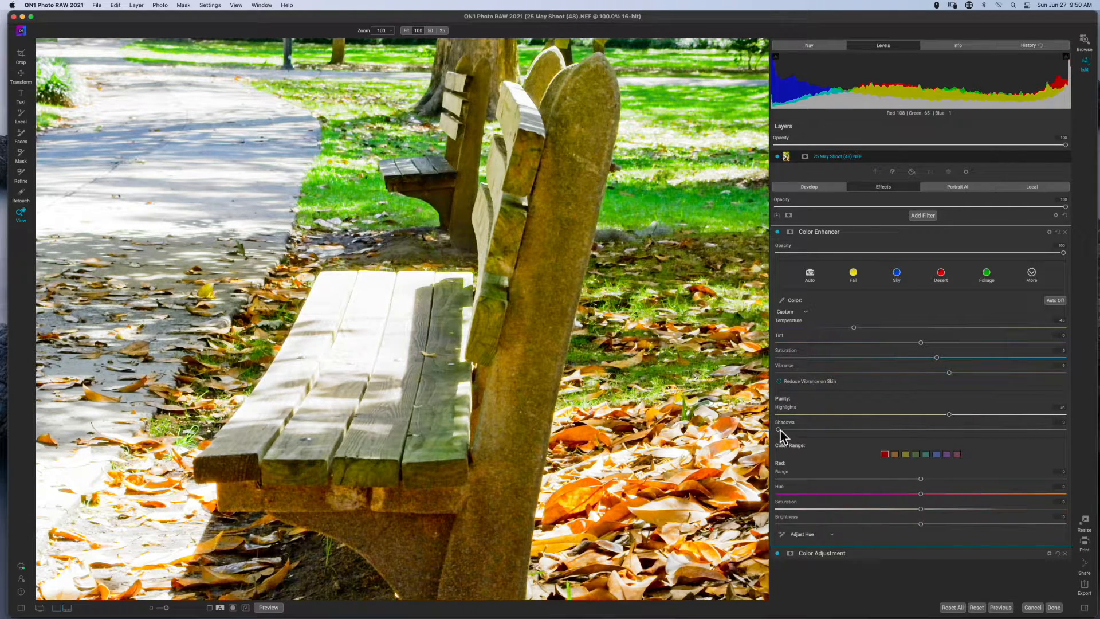
mouse_move(778, 430)
mouse_down()
mouse_move(975, 430)
mouse_move(770, 448)
mouse_up()
drag(778, 431, 997, 427)
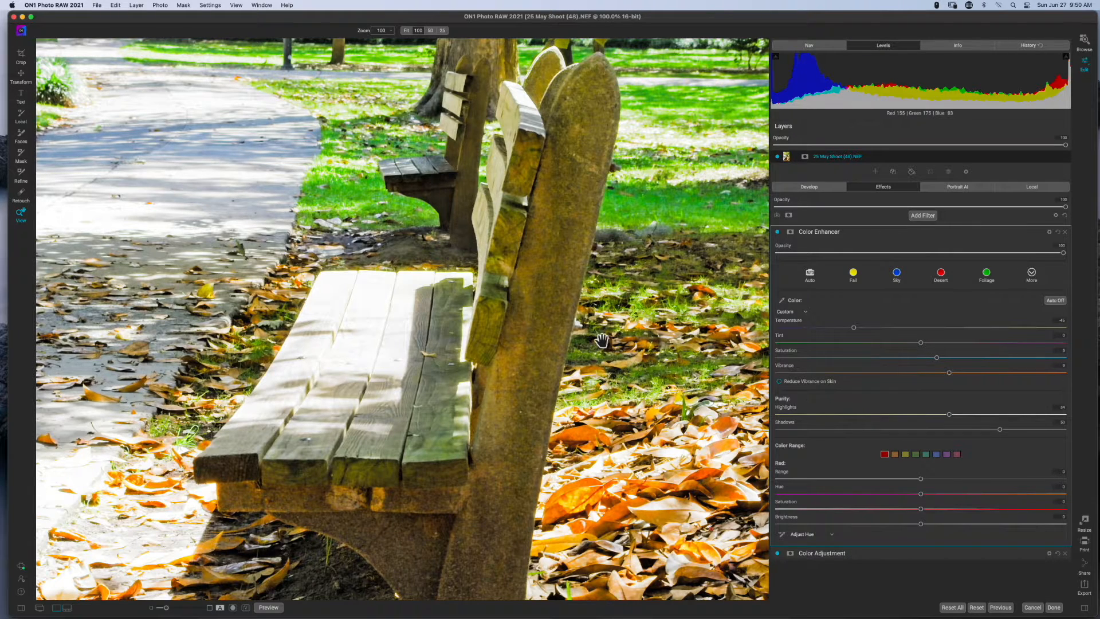
Reduce the Color Enhancer filter's opacity to 47 while viewing the whole photo.
click(601, 341)
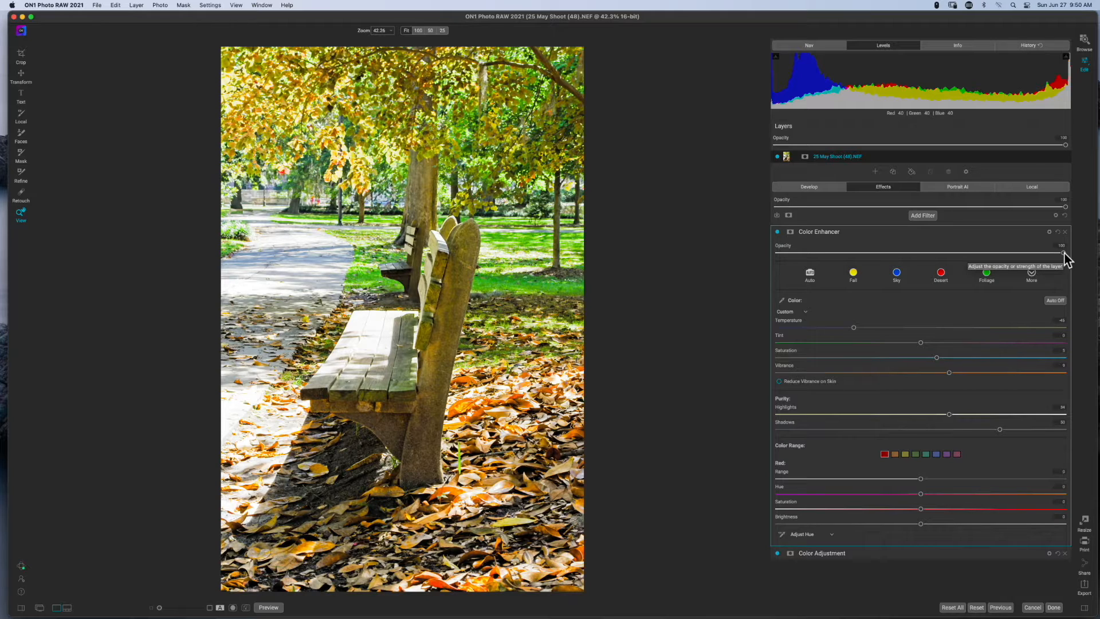
drag(1063, 253, 1053, 254)
drag(1029, 256, 913, 262)
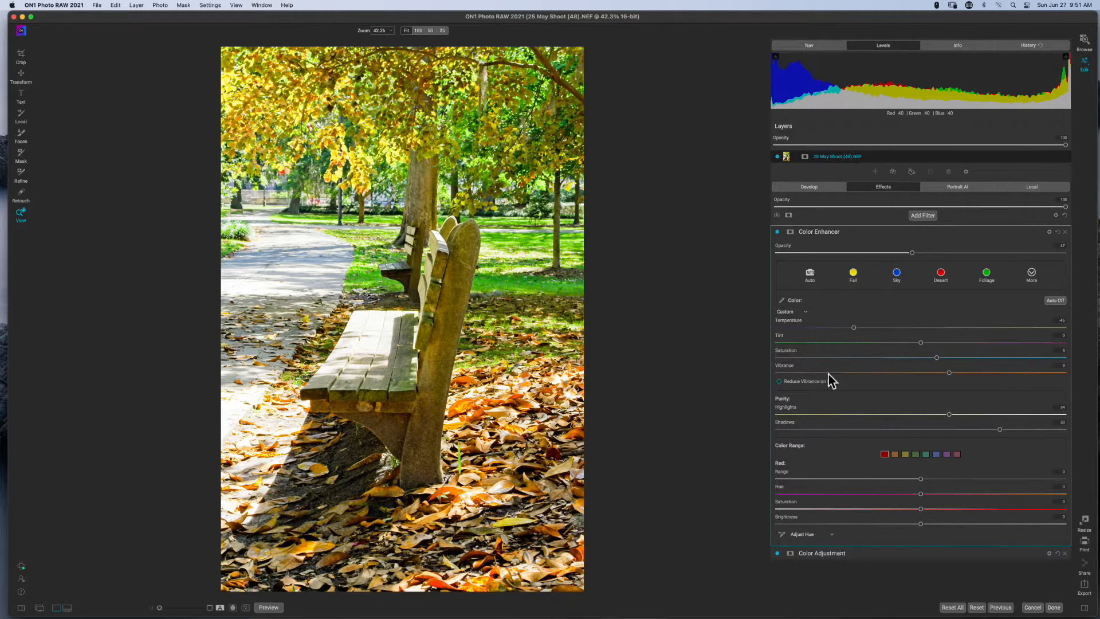
Compare the photo with and without the Color Enhancer filter by toggling its visibility, leaving the filter on.
click(776, 233)
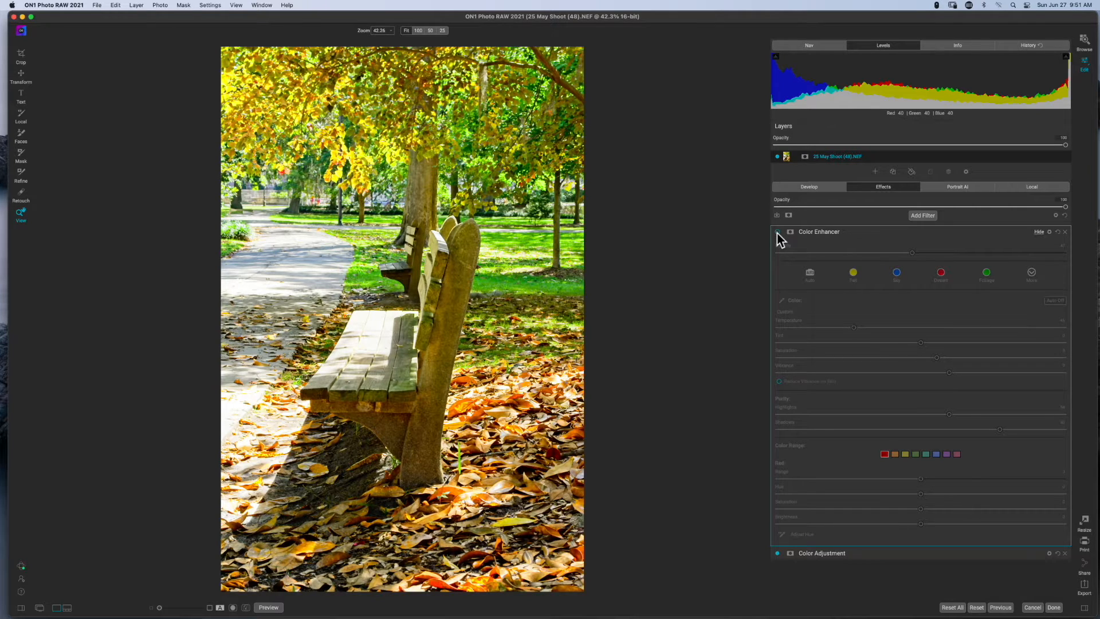
click(777, 233)
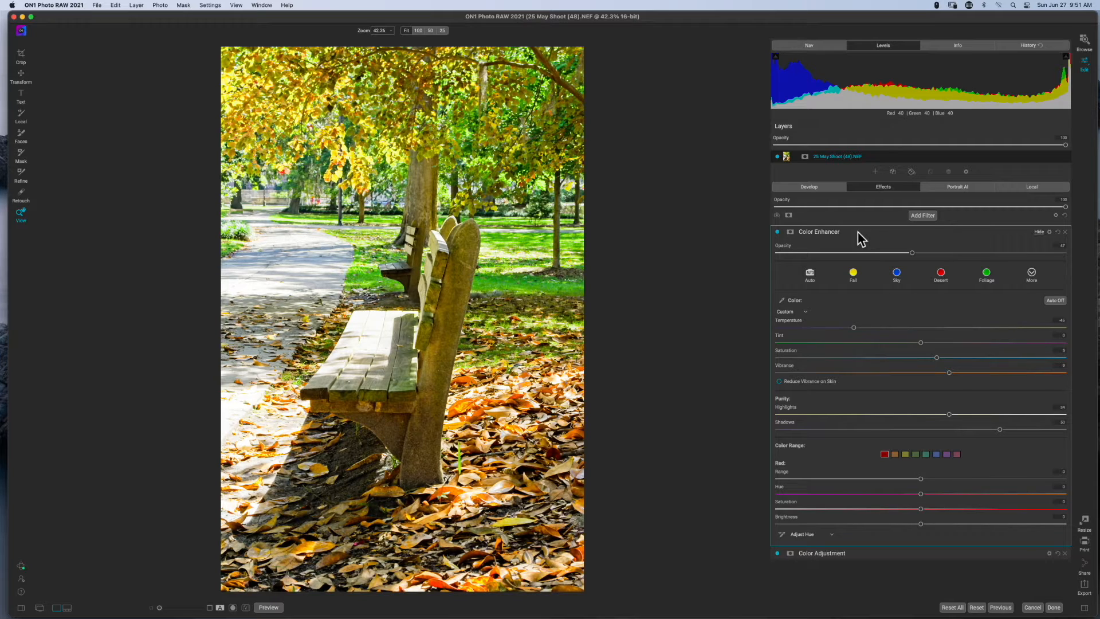
click(777, 231)
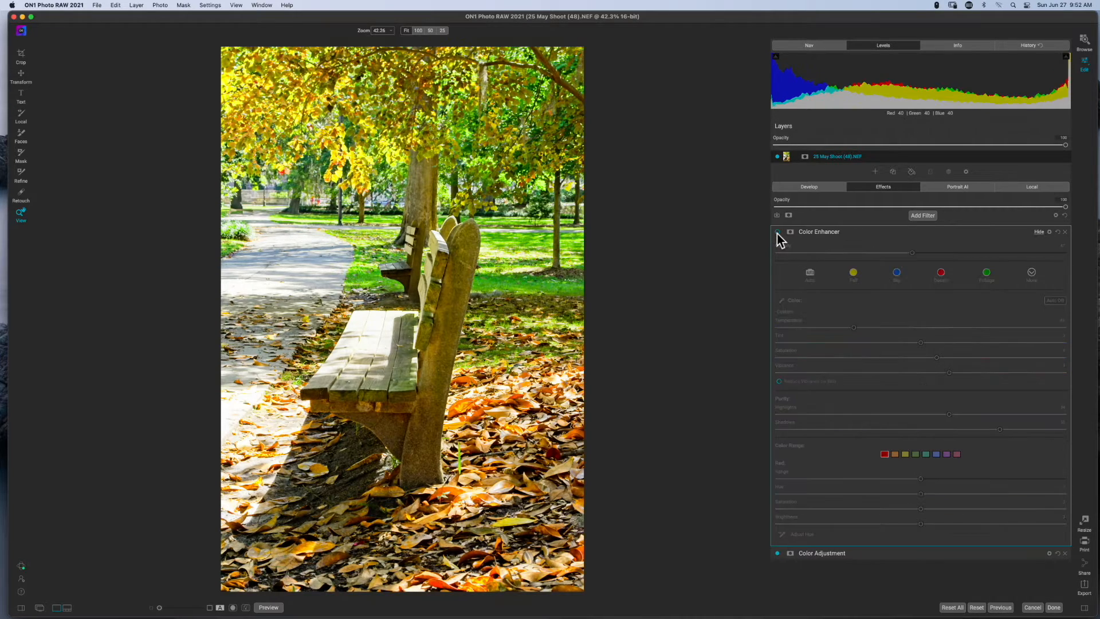
click(778, 232)
click(777, 232)
click(778, 232)
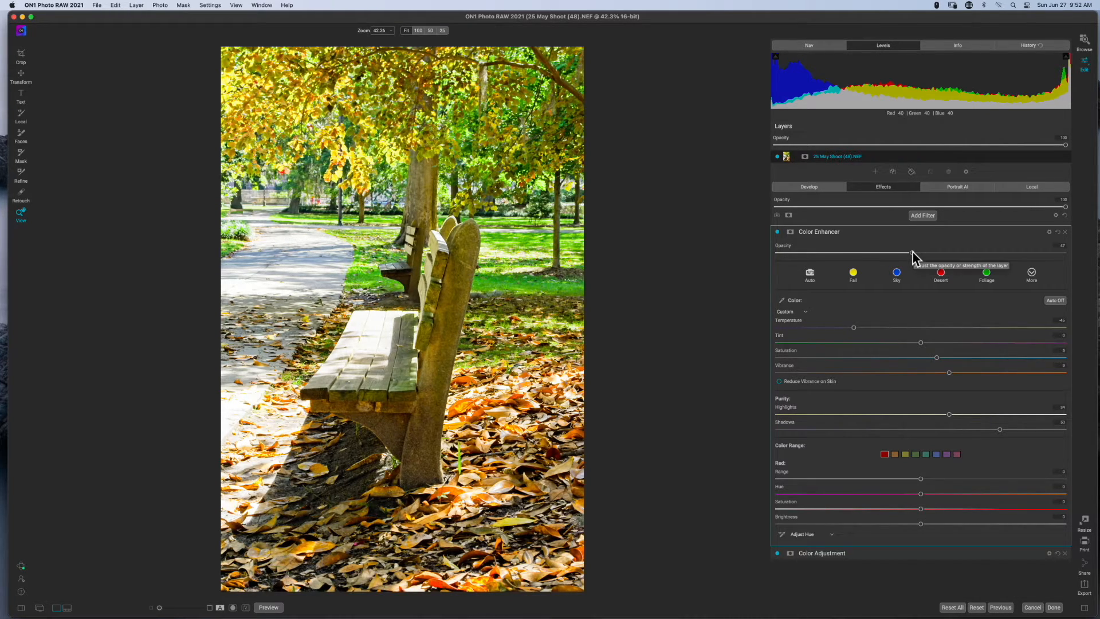
Raise the Color Enhancer filter's opacity to 94 and compare the photo with the filter off and on.
drag(911, 252, 1046, 258)
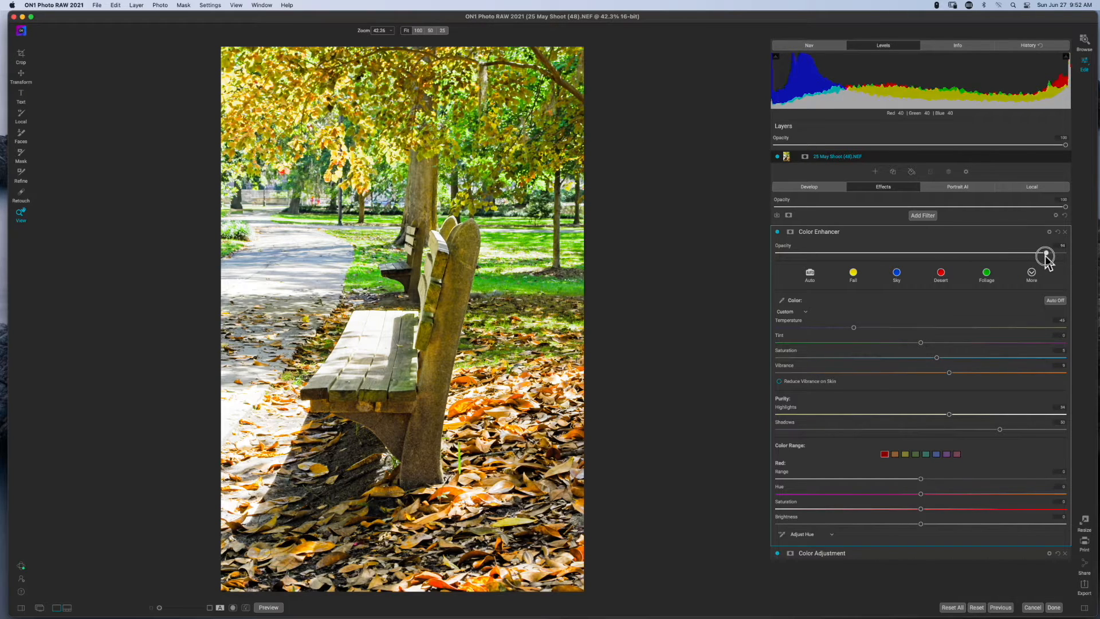
click(778, 232)
click(777, 232)
click(777, 232)
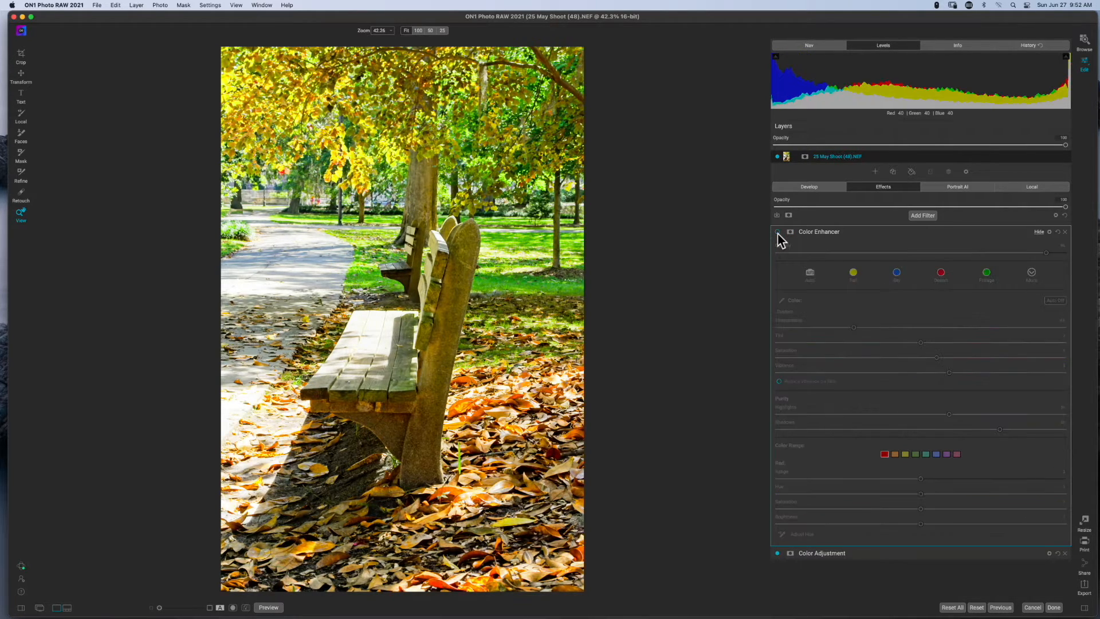
click(778, 232)
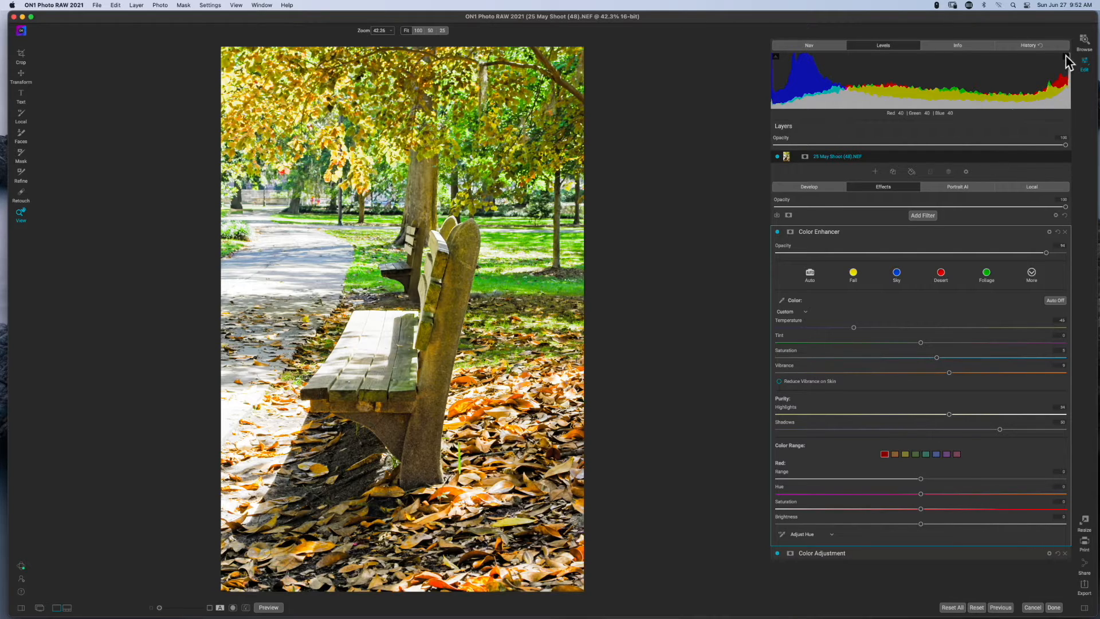
Check the photo's clipped areas and set the blacks to -7 in the Develop tone settings, returning to the effect filters.
key(j)
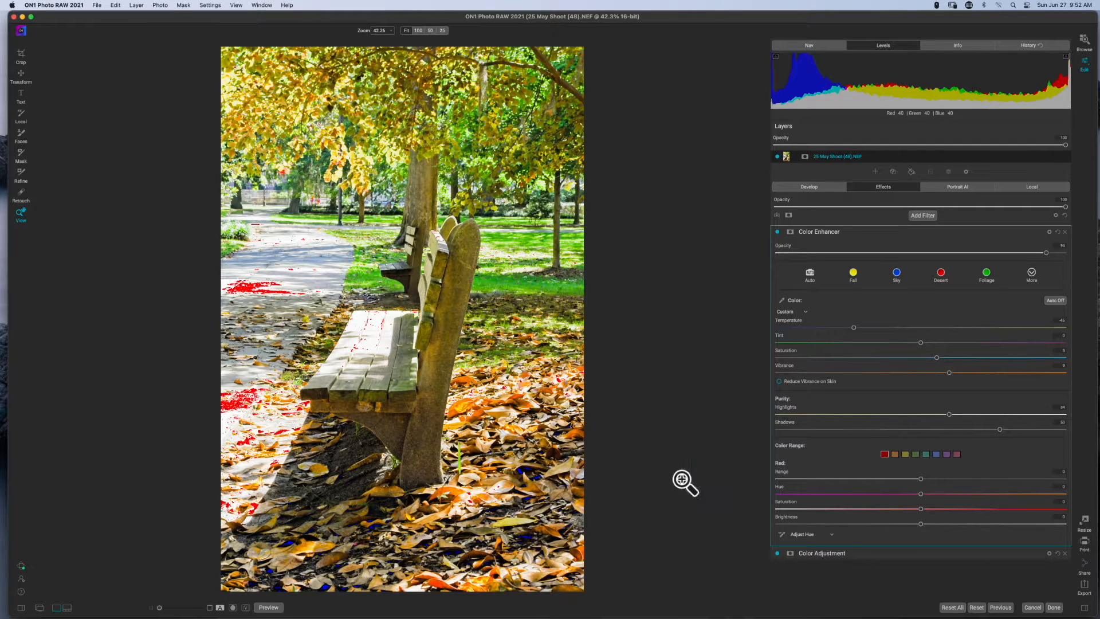
click(817, 187)
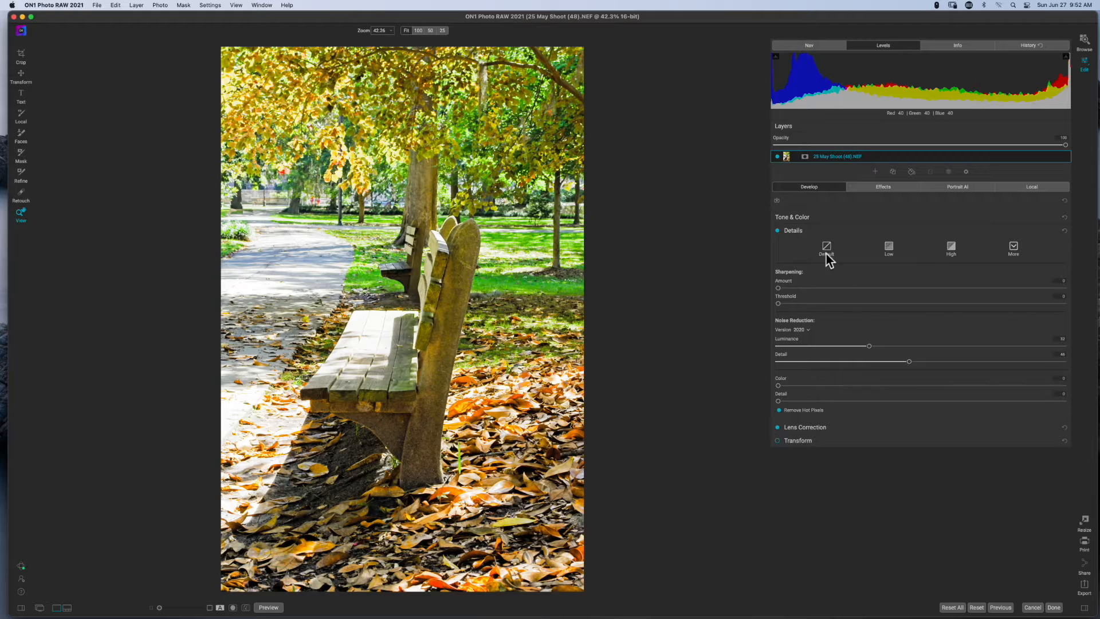
click(1003, 221)
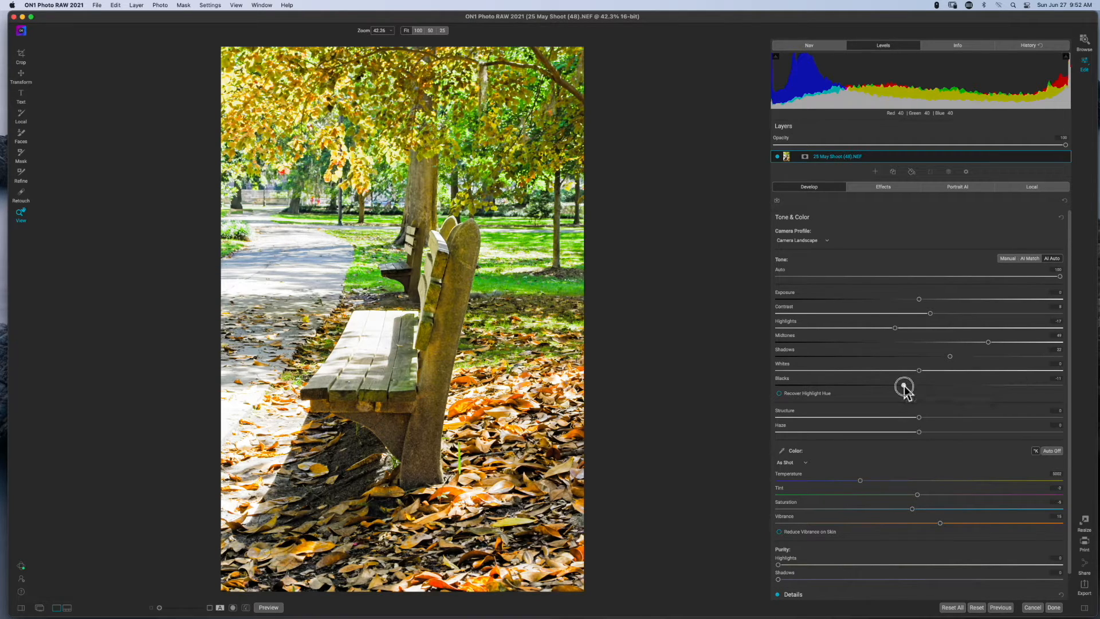
drag(904, 386, 909, 386)
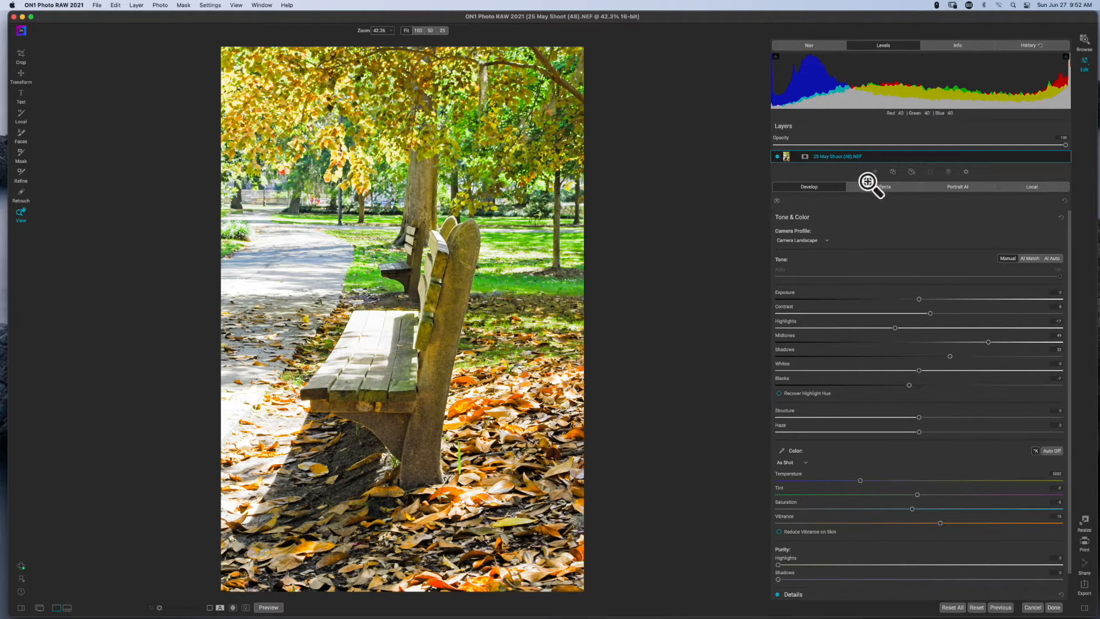
click(889, 187)
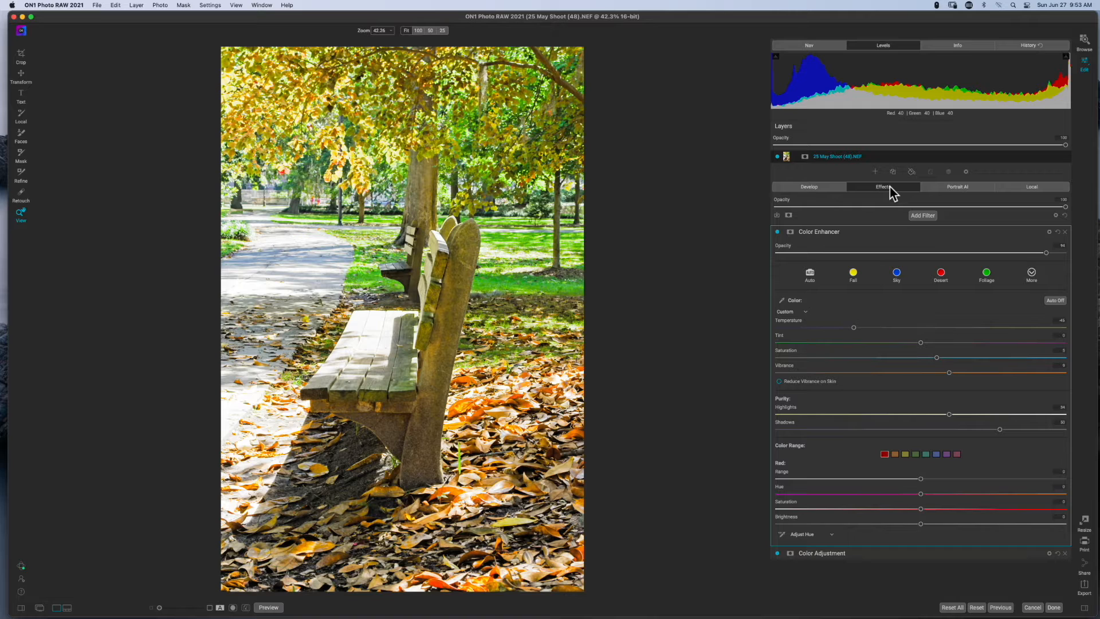